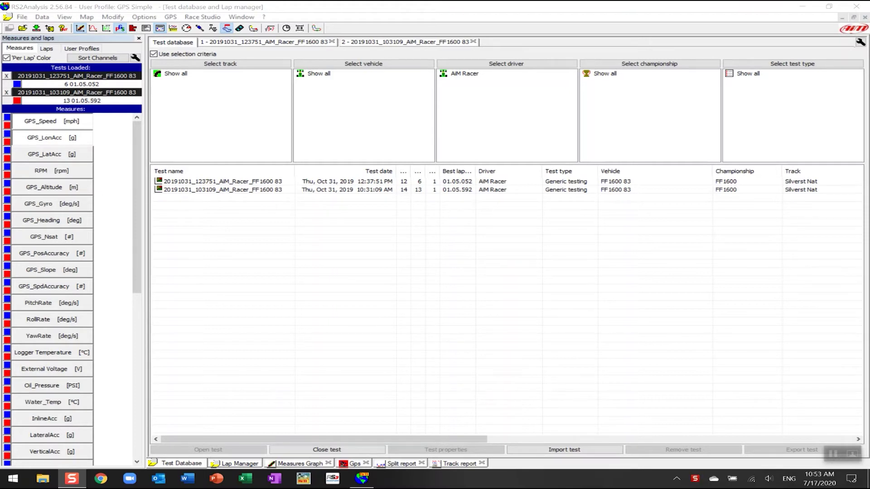
Step: Bring RS2Analysis to the front, showing the two Oct 31, 2019 FF1600 83 sessions
left_click(460, 12)
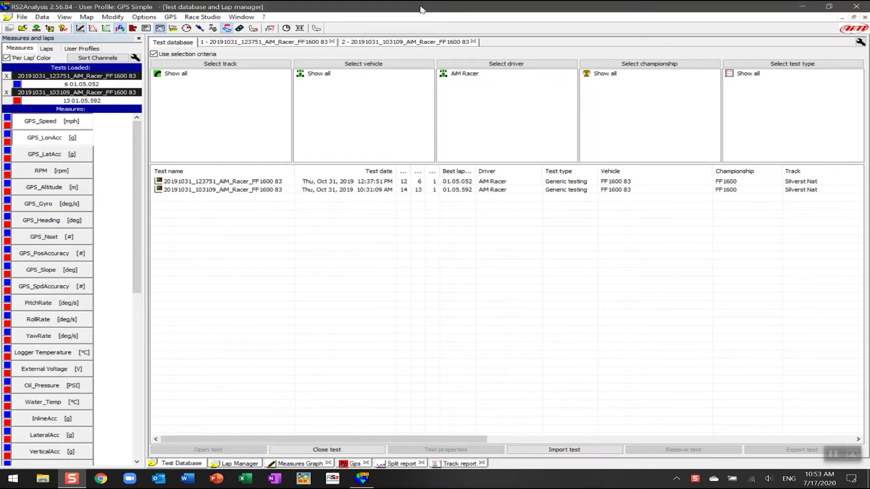
Step: Create a Channels report of per-lap GPS_Speed min and max, then open Add/Remove report objects
left_click(174, 31)
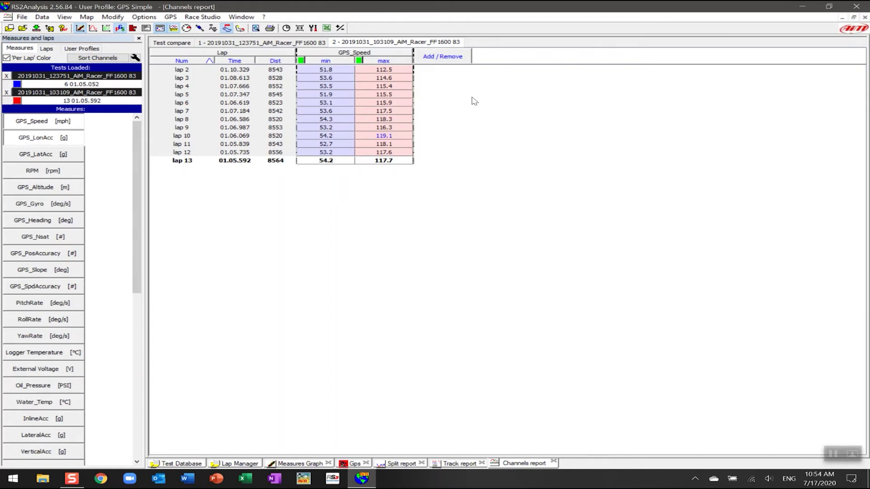
left_click(462, 61)
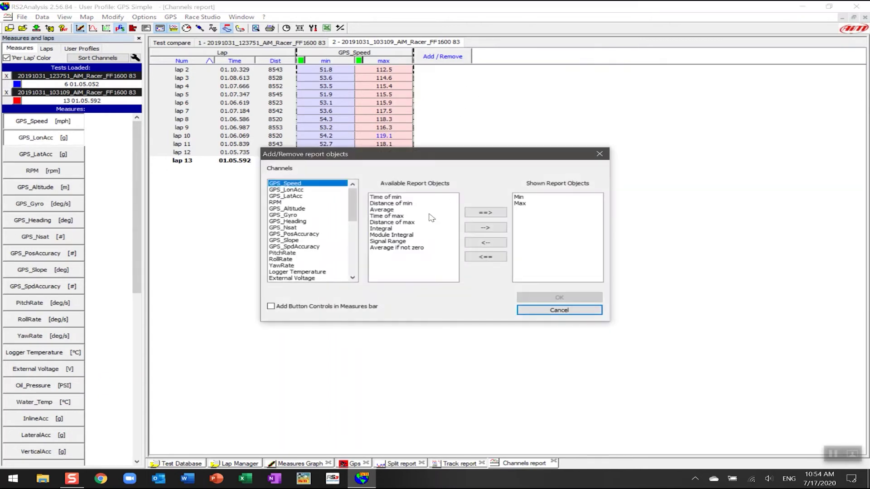
Step: Add Min and Max columns for GPS_LonAcc and GPS_LatAcc to the Channels report
left_click(294, 190)
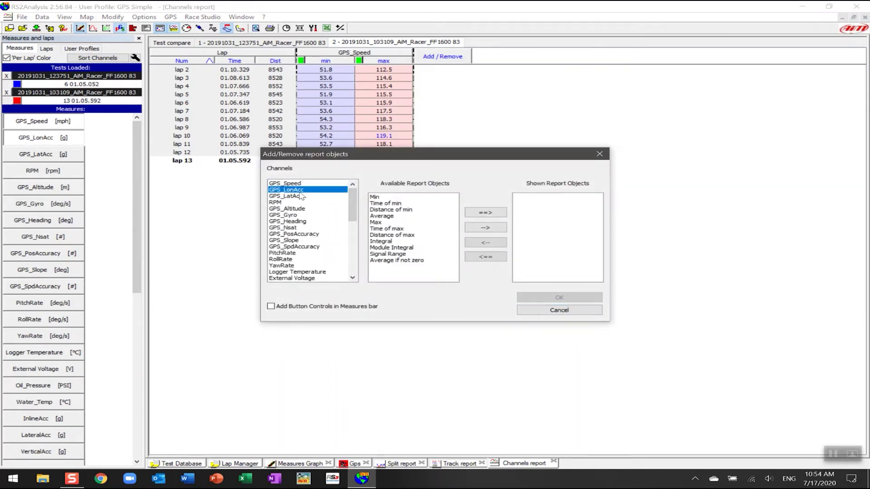
left_click(379, 198)
left_click(486, 227)
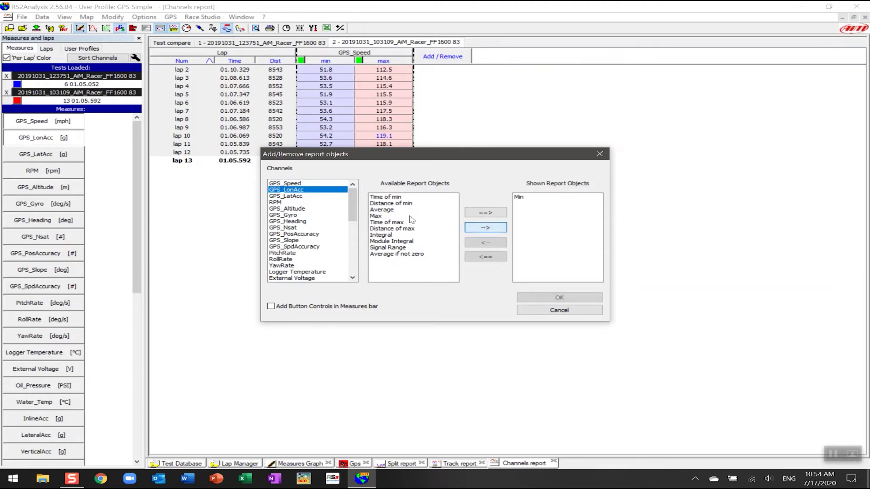
left_click(379, 217)
left_click(486, 229)
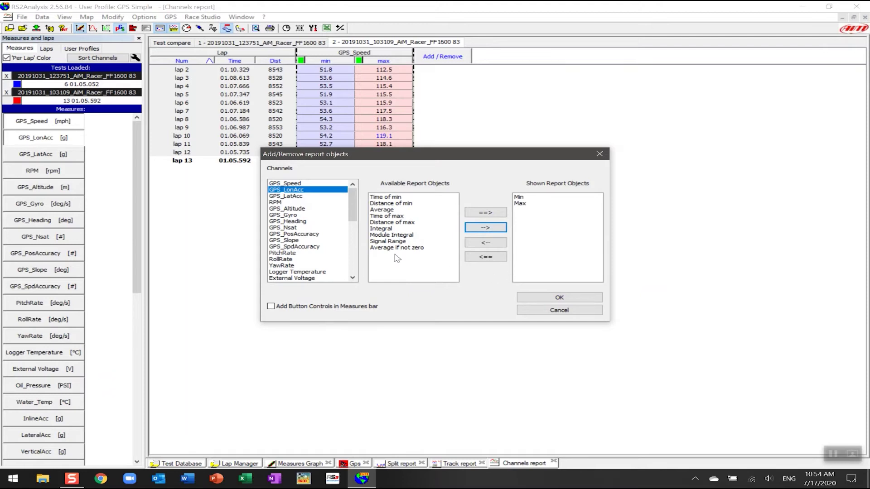
left_click(296, 198)
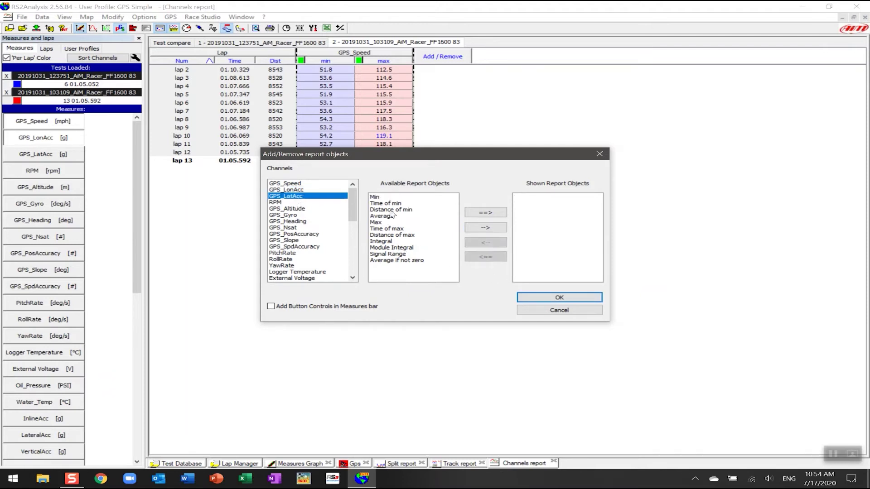
left_click(378, 198)
left_click(488, 228)
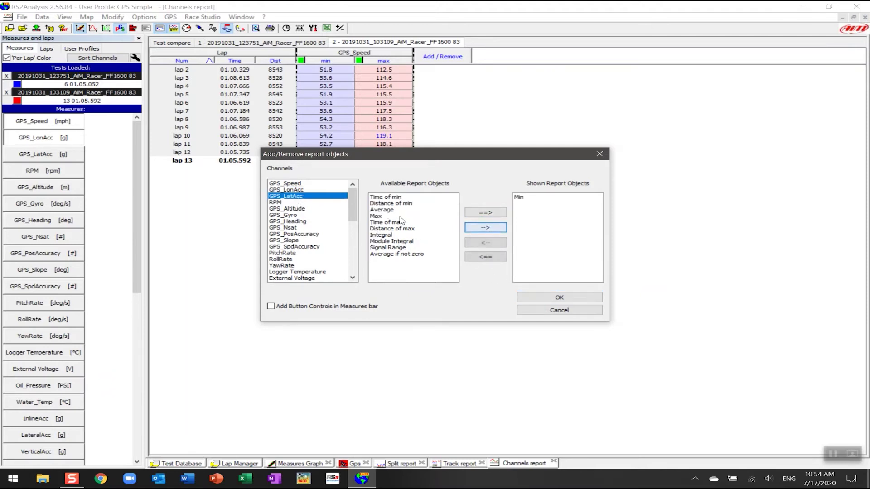
left_click(378, 216)
left_click(486, 228)
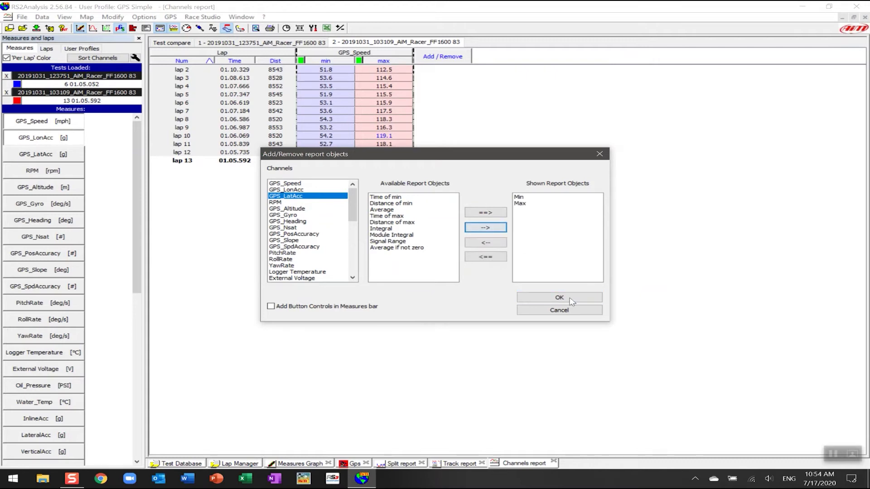
left_click(571, 301)
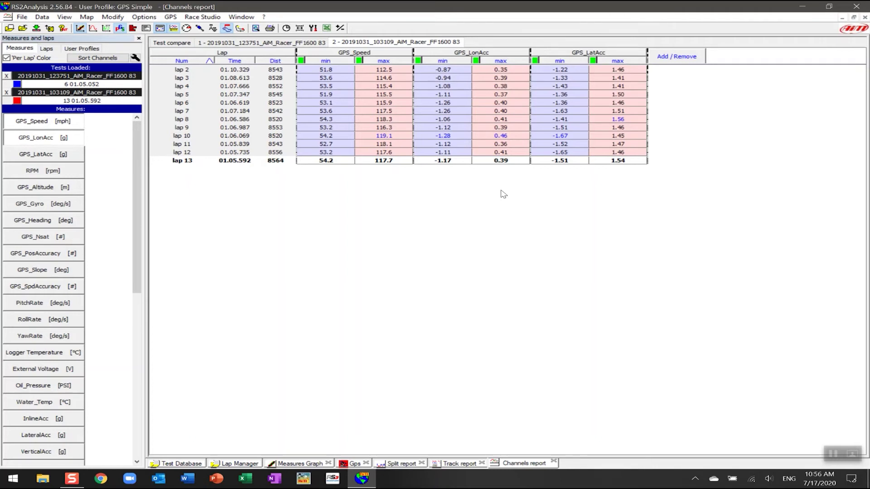
Step: Remove all Min and Max columns for GPS_Speed, GPS_LonAcc and GPS_LatAcc from the report
left_click(685, 57)
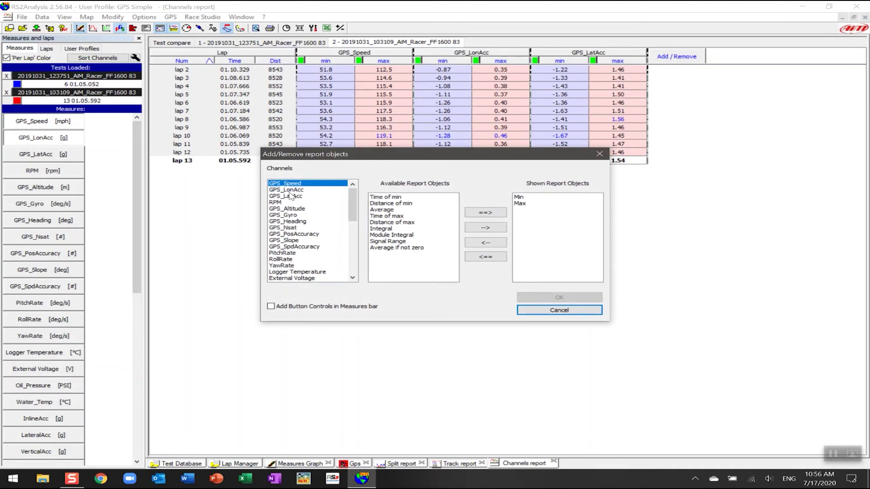
left_click(523, 202)
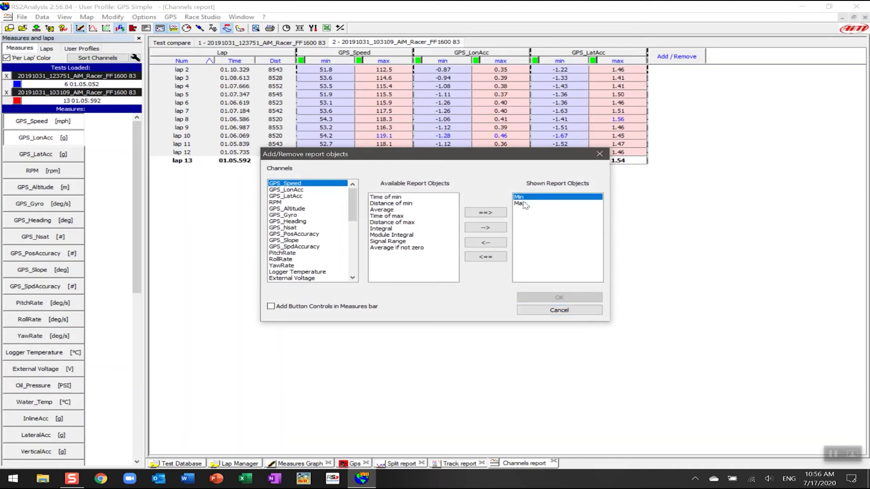
left_click(486, 256)
left_click(297, 189)
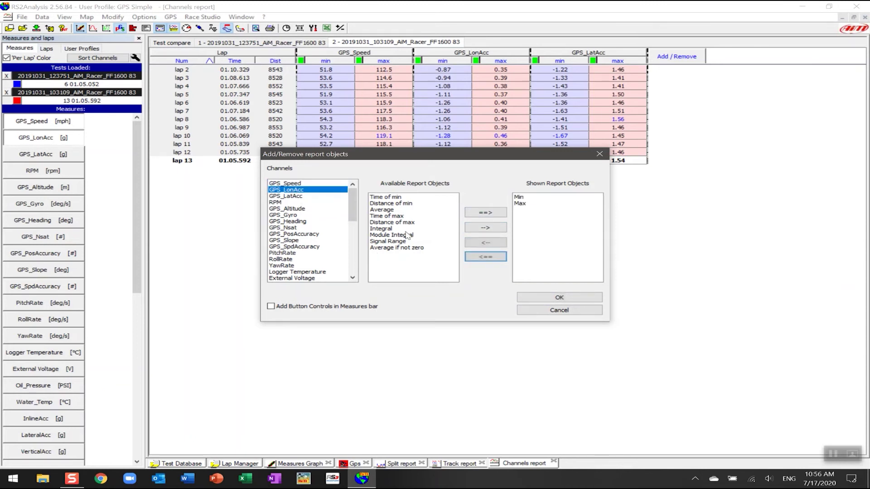
left_click(291, 197)
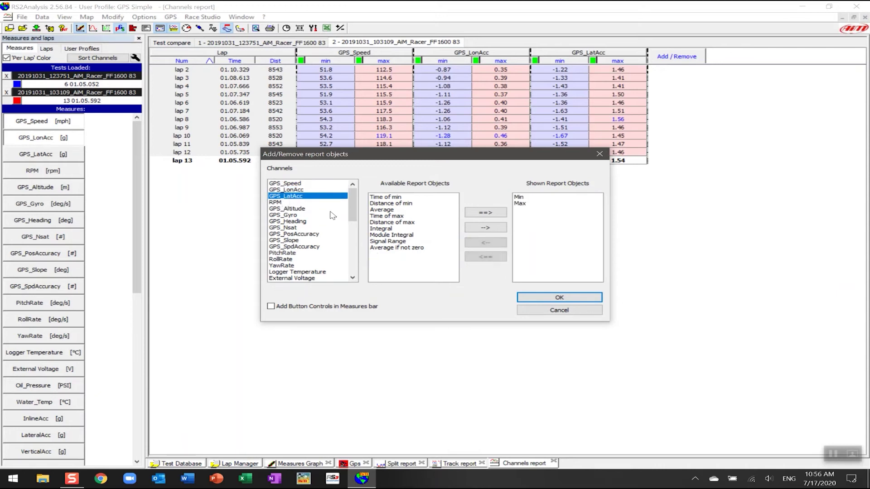
left_click(485, 257)
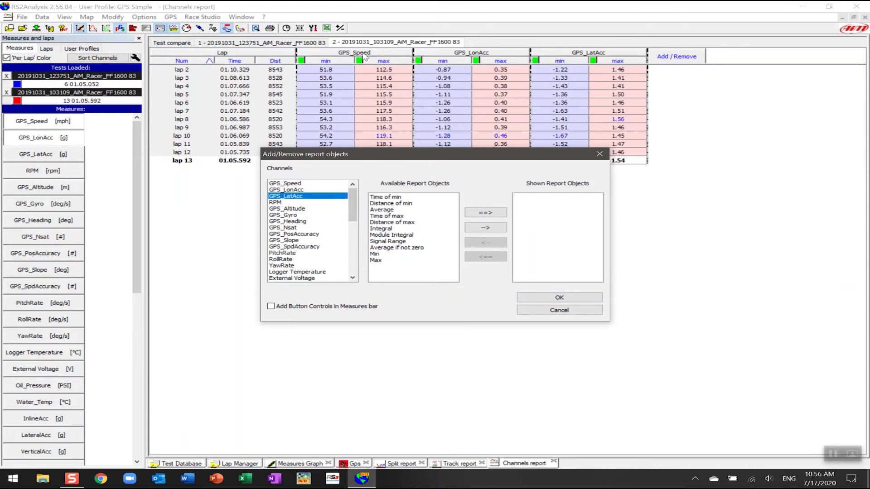
left_click(570, 299)
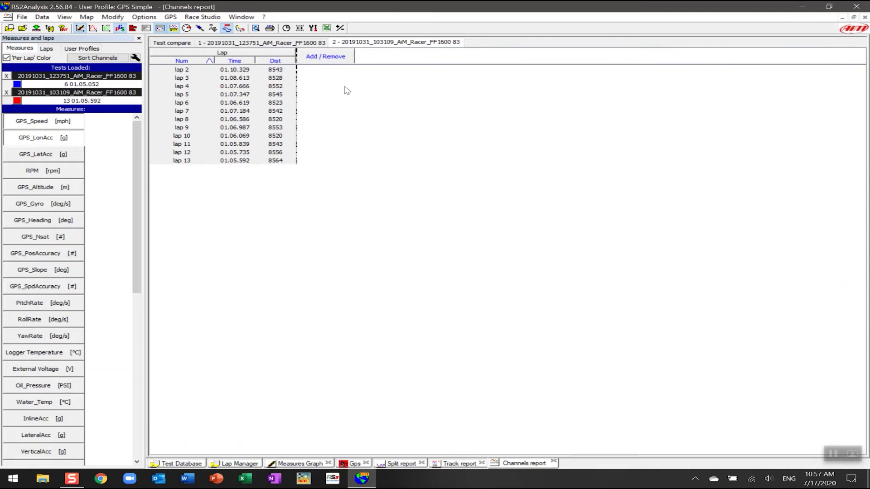
Step: Add Min and Max report statistics for RPM and External Voltage
left_click(330, 59)
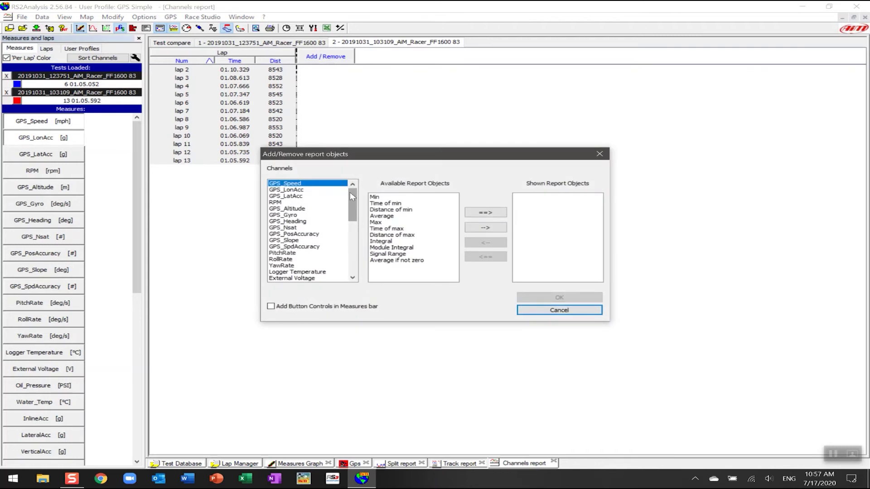
left_click(279, 202)
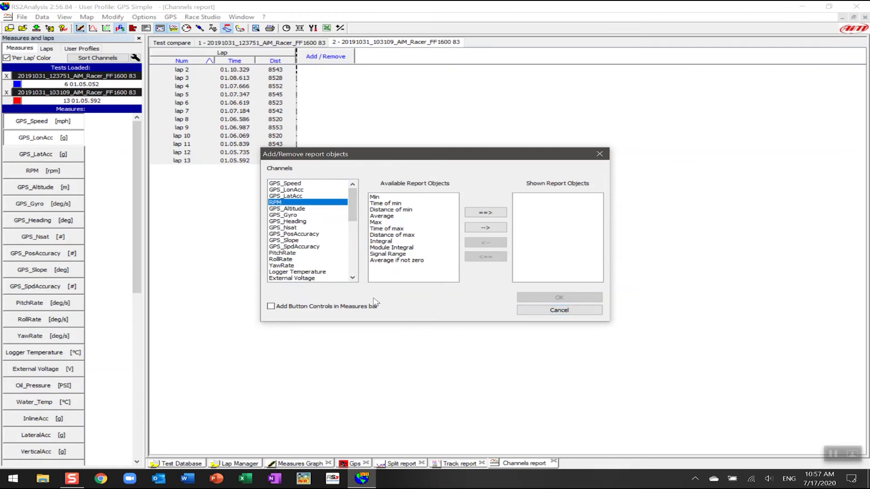
left_click(375, 198)
left_click(484, 227)
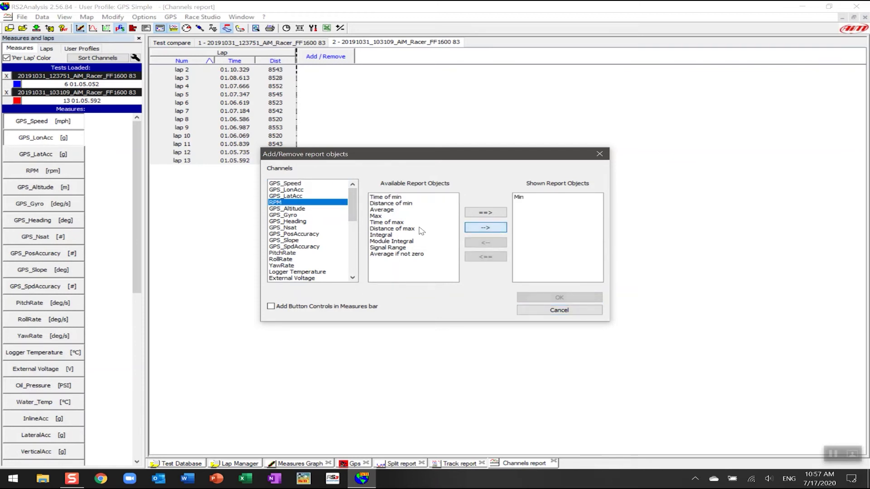
left_click(380, 216)
left_click(484, 227)
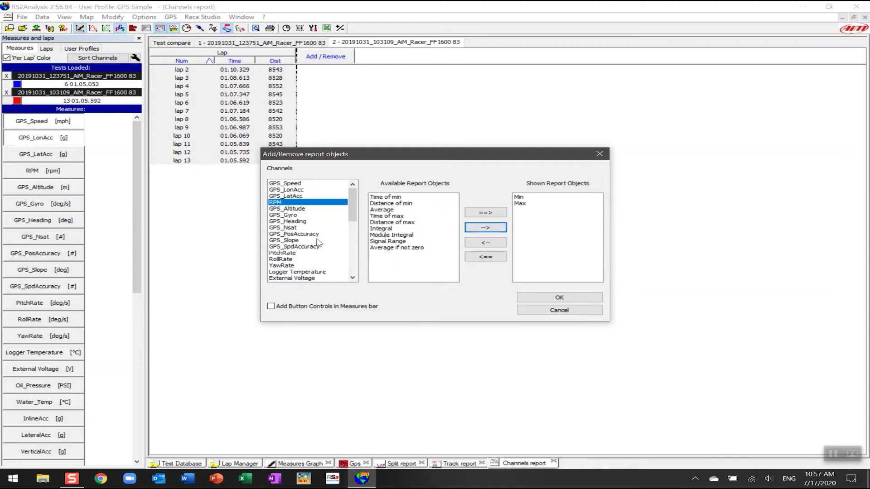
left_click_drag(355, 216, 354, 222)
left_click(313, 259)
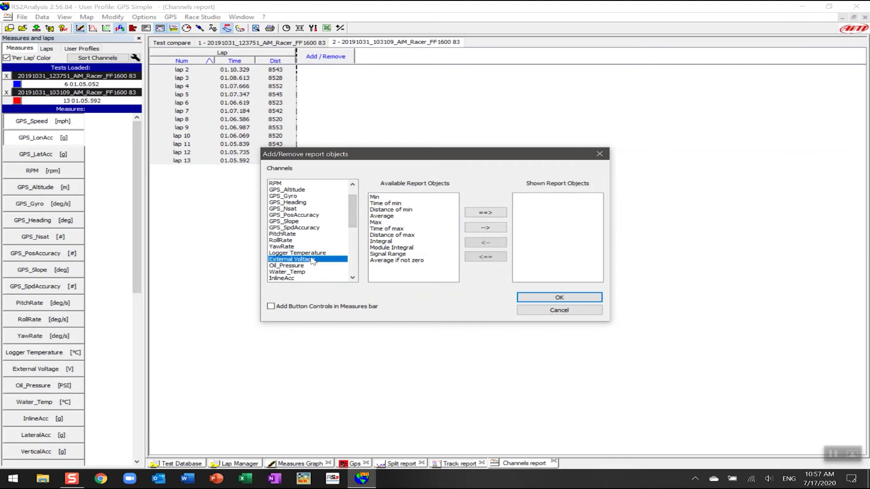
left_click(384, 197)
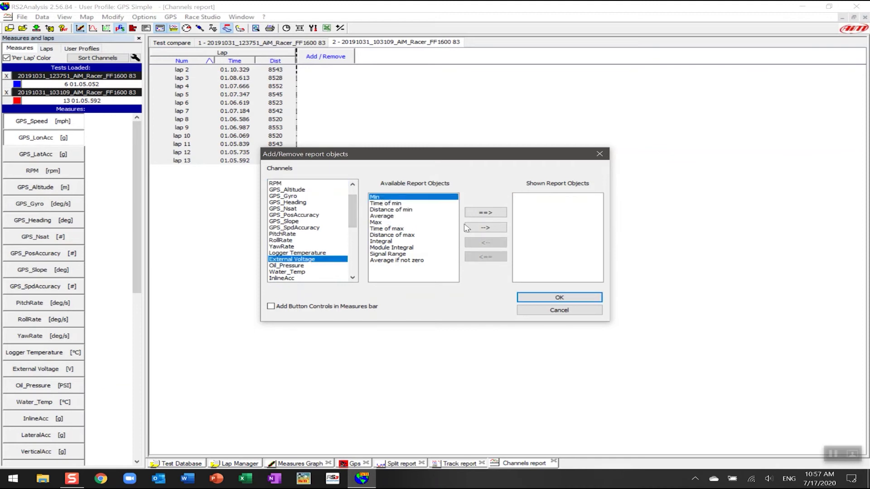
left_click(485, 228)
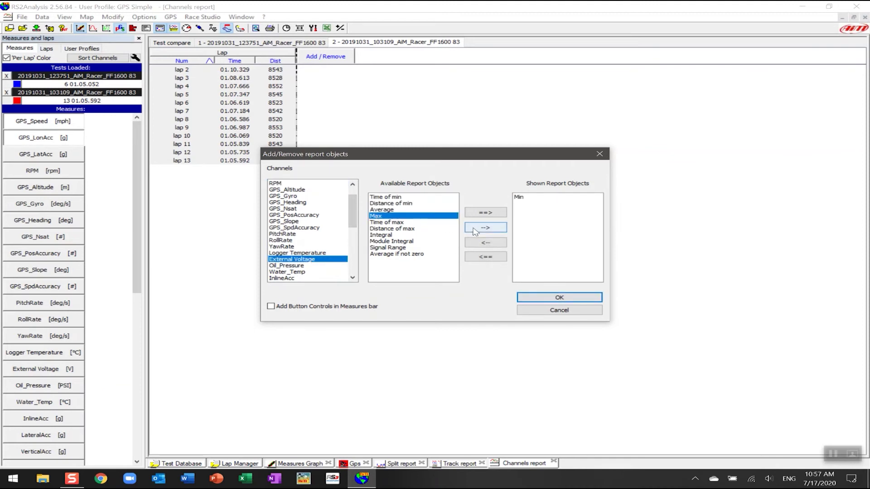
left_click(485, 229)
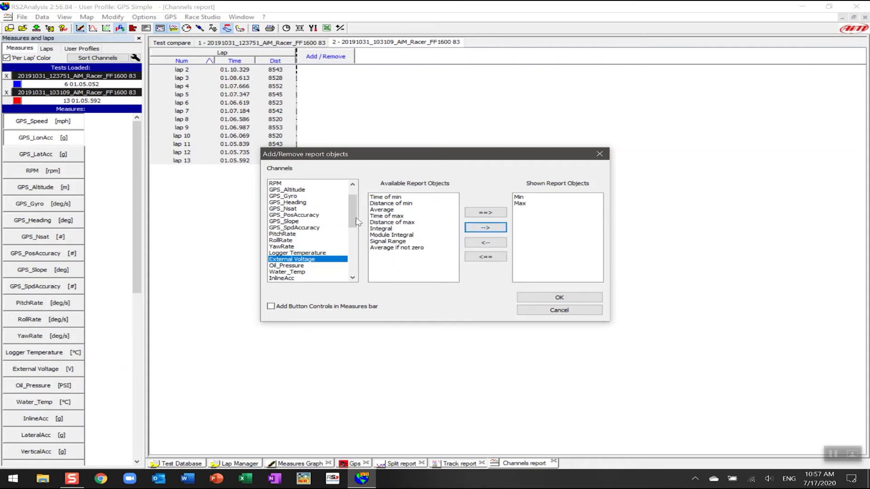
Step: Add Min and Max for Oil_Pressure and Water_Temp, then apply them to the report
left_click_drag(351, 211, 353, 218)
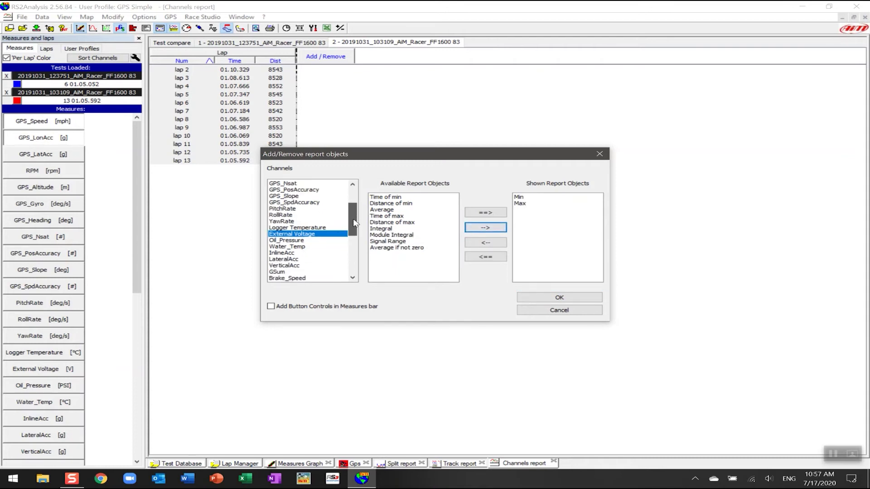
left_click(295, 240)
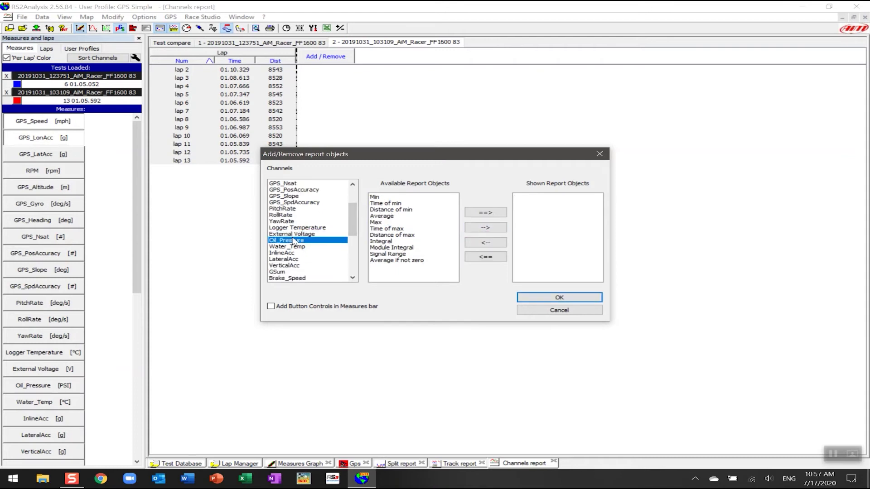
left_click(385, 197)
left_click(485, 227)
left_click(377, 216)
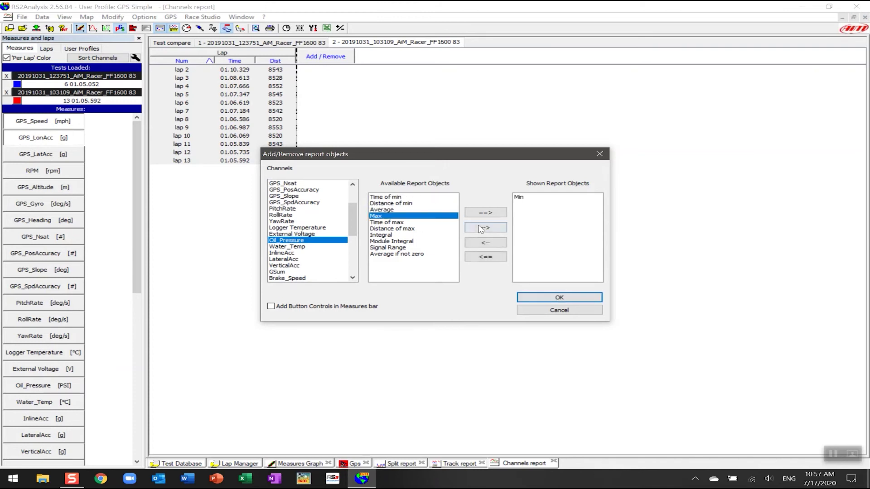
left_click(486, 227)
left_click(296, 246)
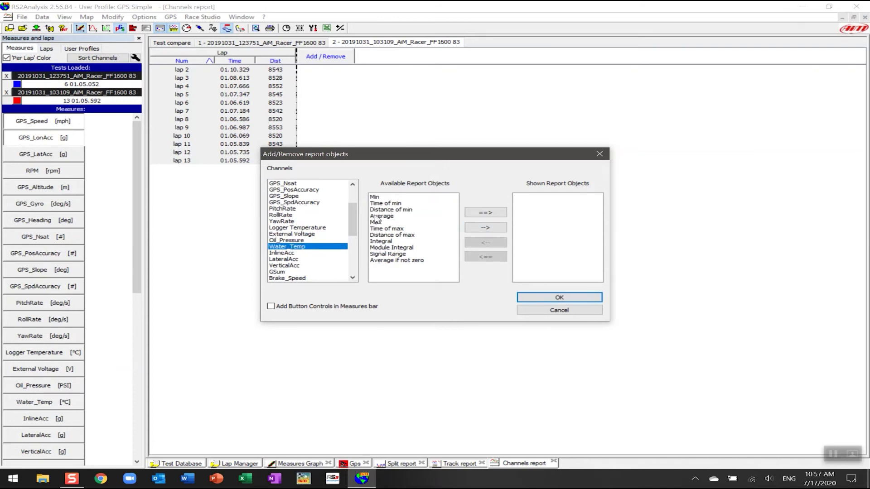
left_click(377, 197)
left_click(485, 227)
left_click(377, 216)
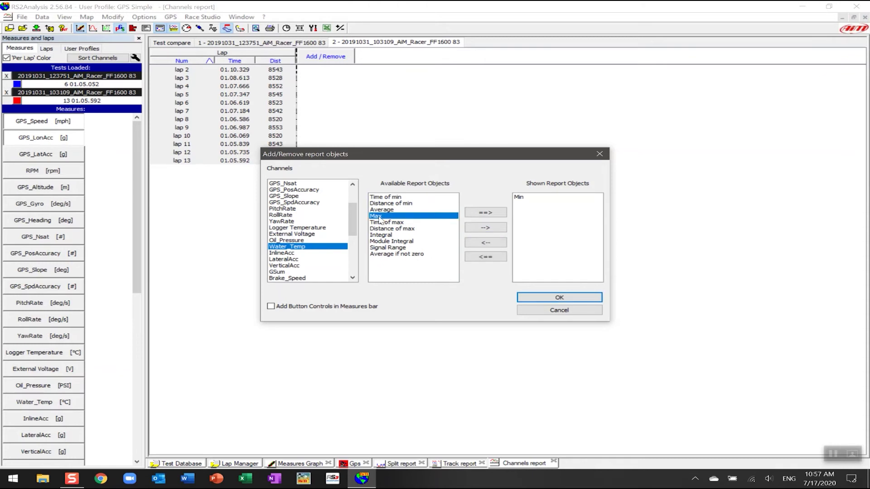
left_click(485, 227)
left_click(559, 297)
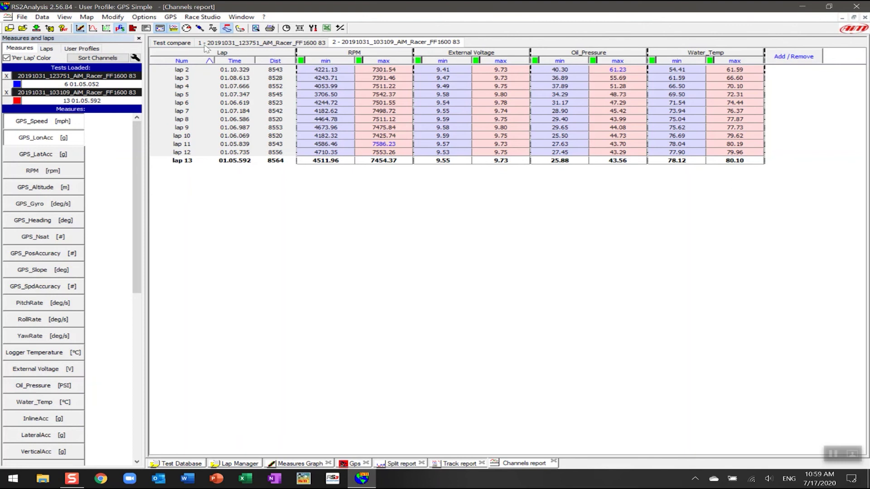
left_click(175, 44)
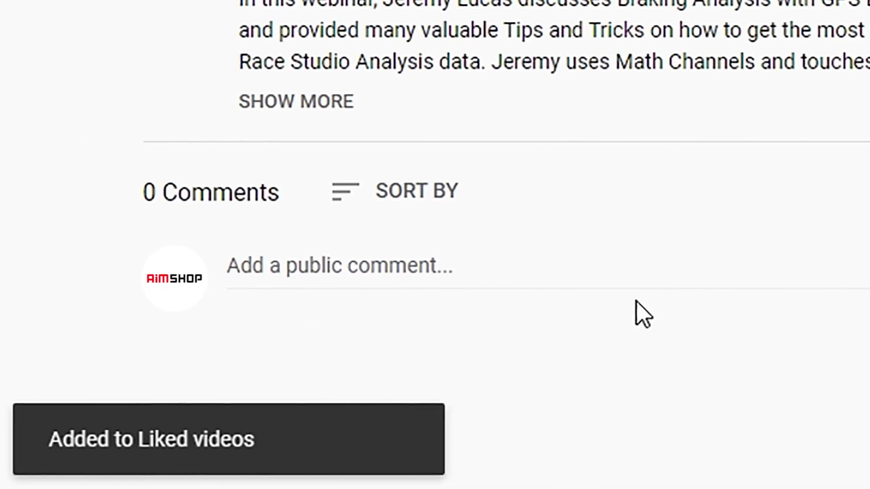
Step: Comment 'Awesome!' on the video and subscribe with All notifications enabled
left_click(647, 270)
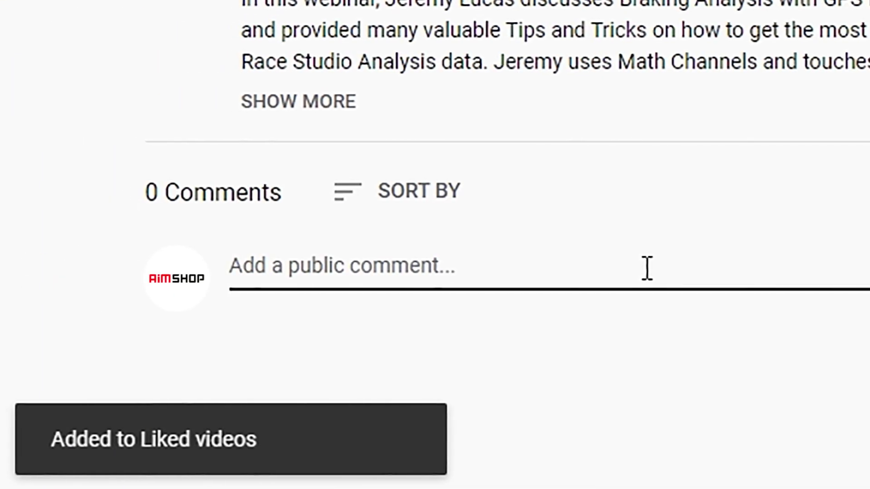
type("Awesome!")
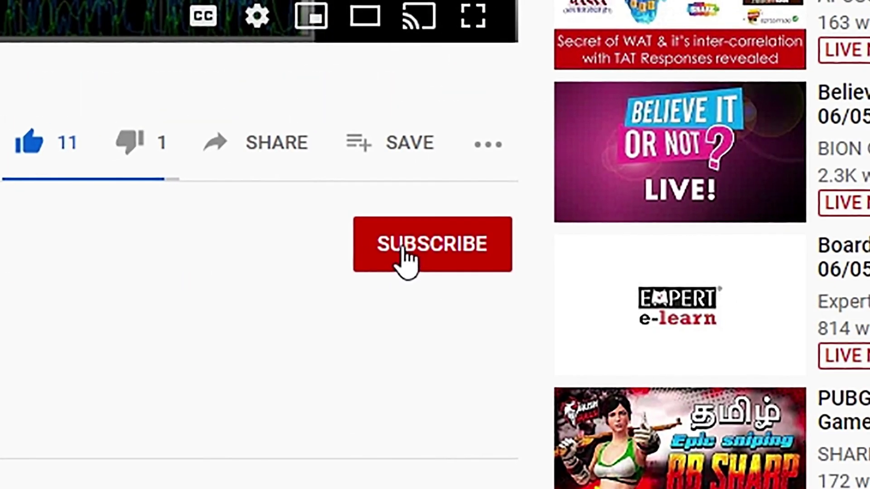
left_click(402, 249)
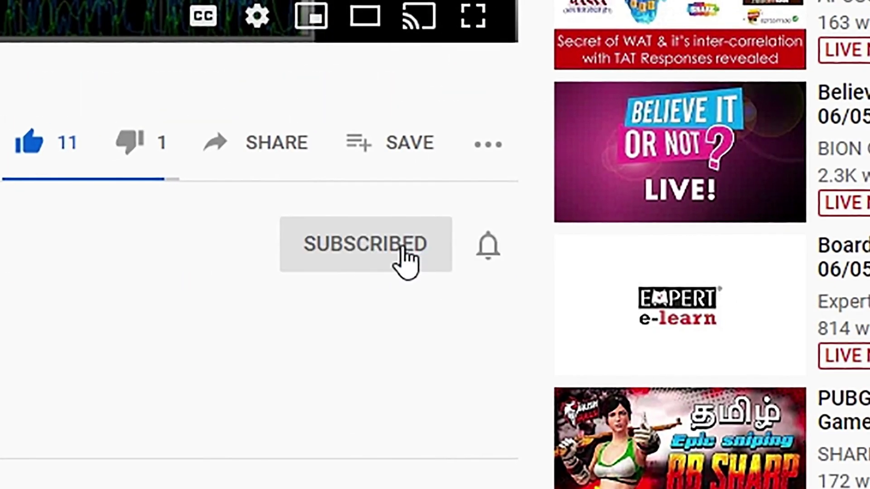
left_click(492, 250)
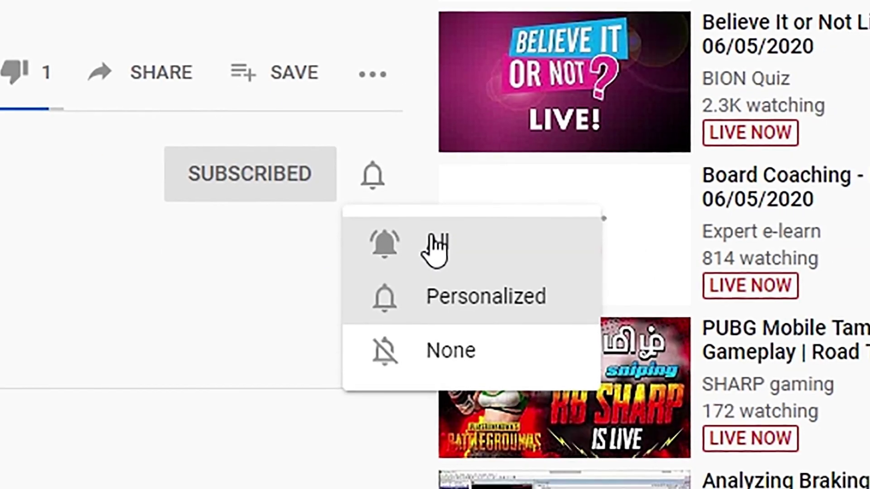
left_click(492, 303)
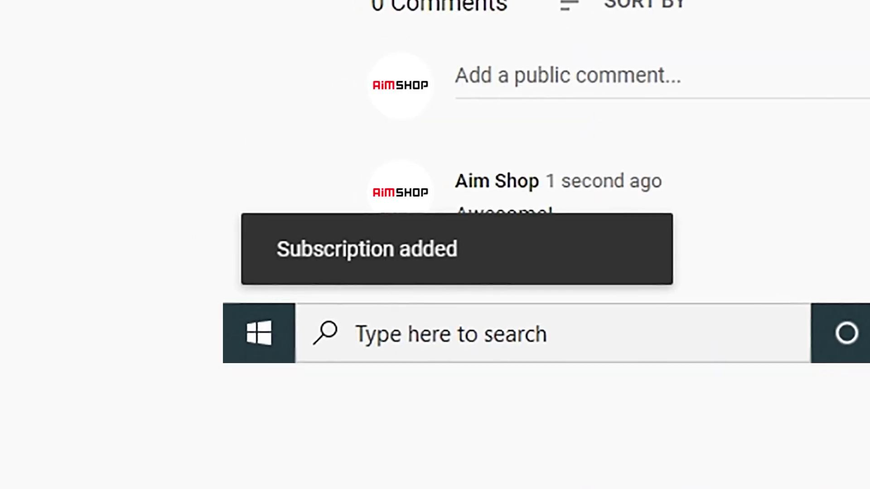